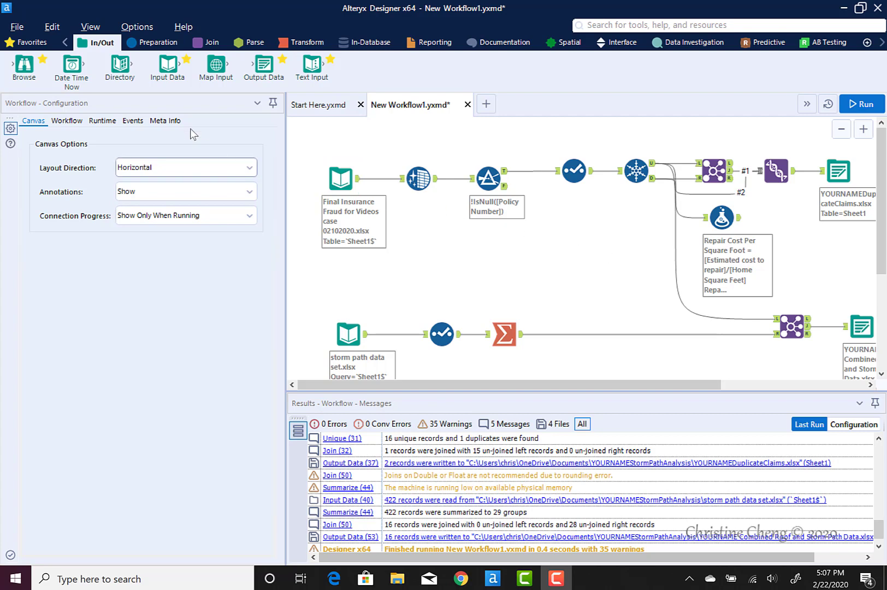
Step: Save the workflow as 'YOURNAME Alteryx Workflow for Roof Claims.yxmd' in the YOURNAMEStormPathAnalysis folder
click(17, 28)
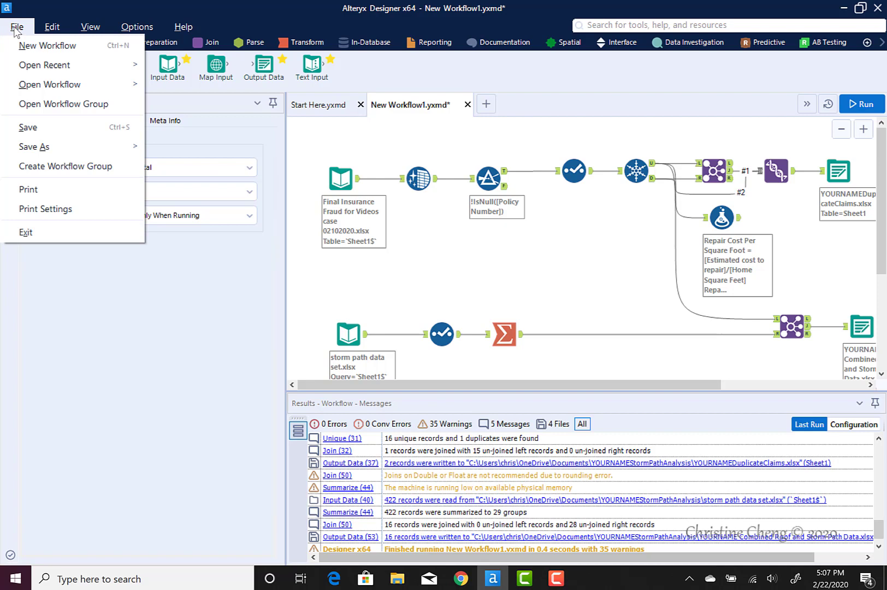
mouse_move(44, 153)
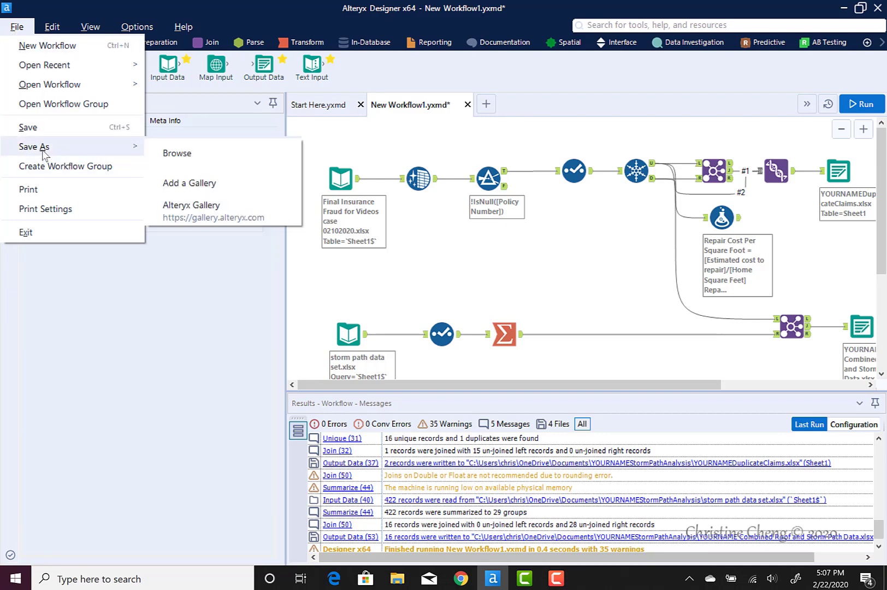
click(168, 155)
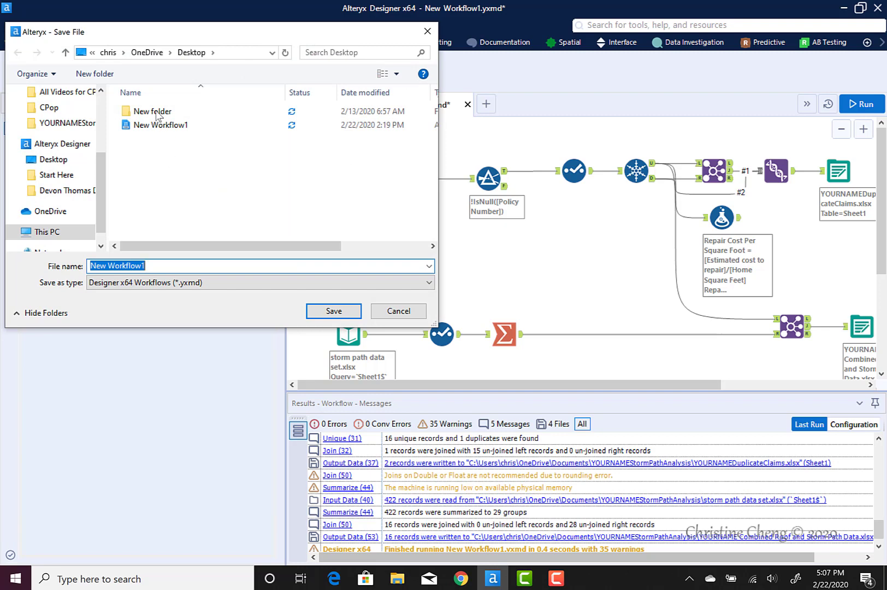
drag(98, 181, 102, 166)
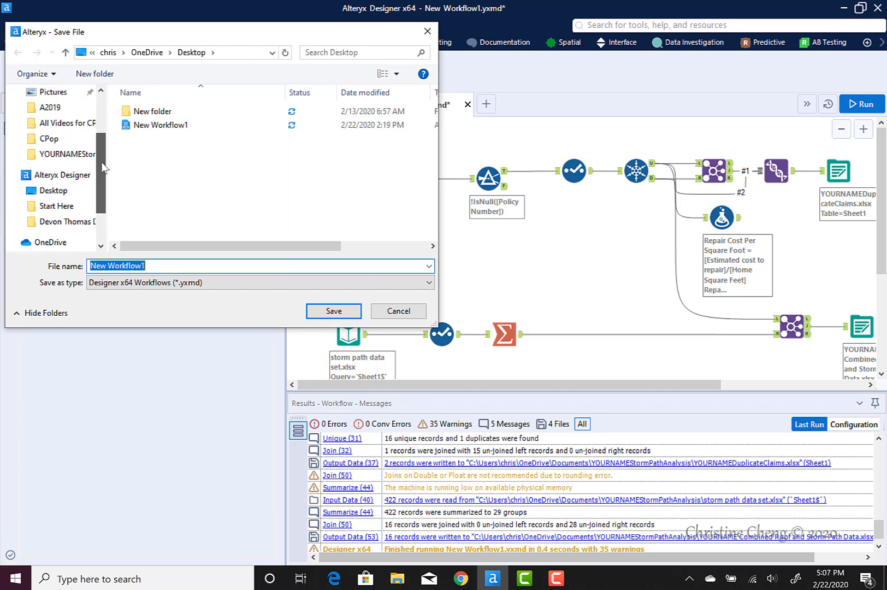
click(85, 155)
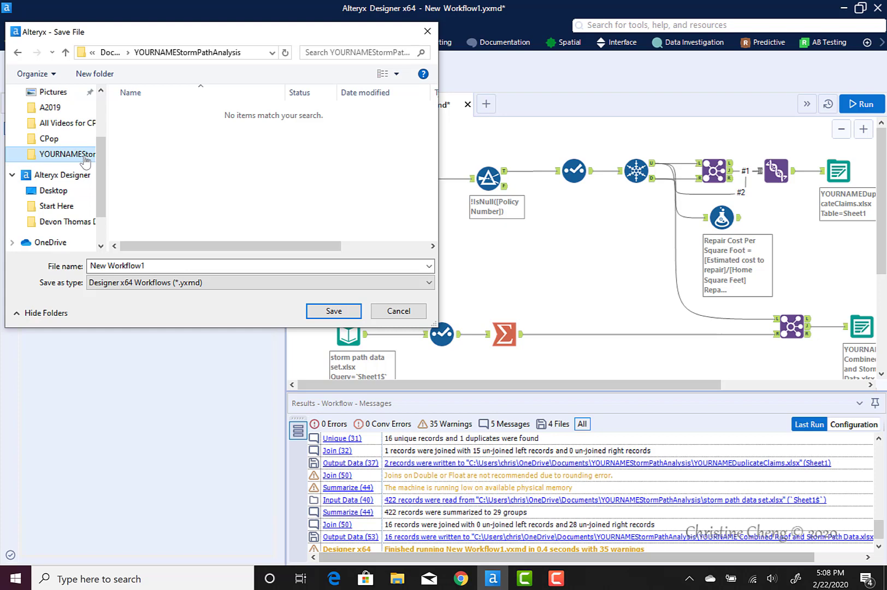
click(152, 266)
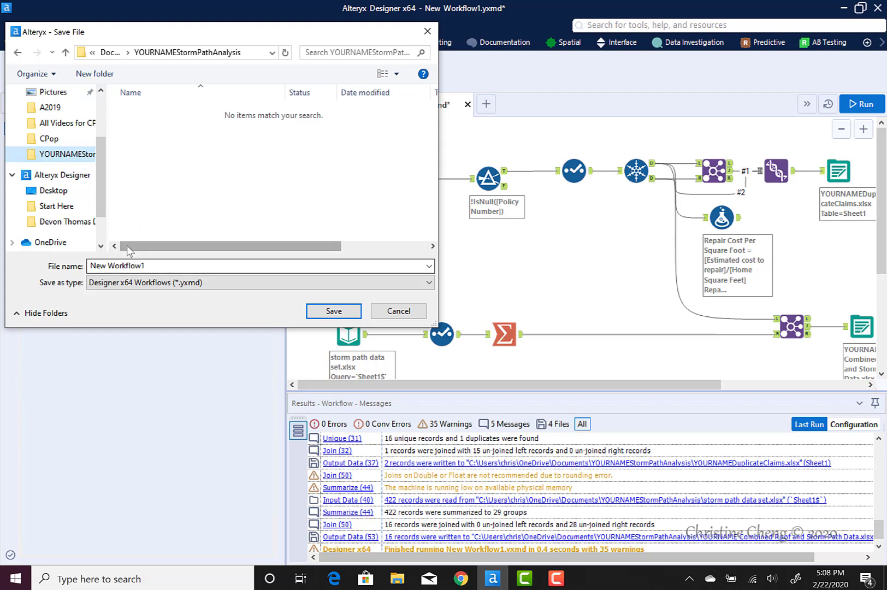
key(ctrl+a)
text(Y)
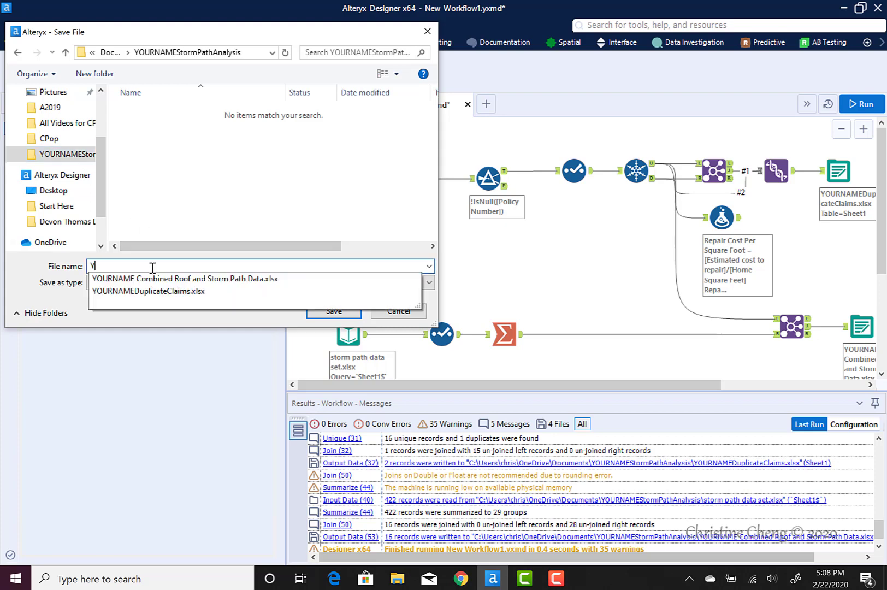
text(OURNAME A)
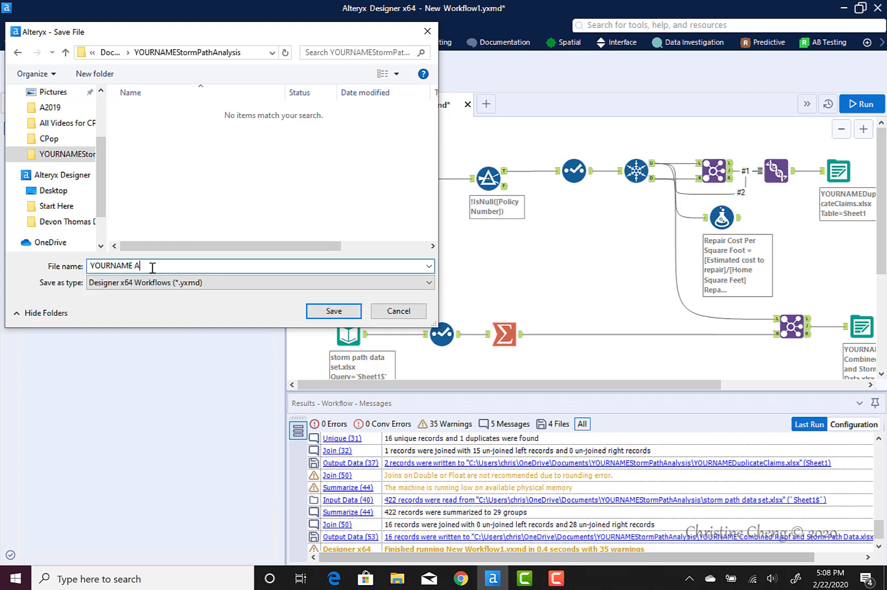
text(lteryx Workflow for Roof Claims)
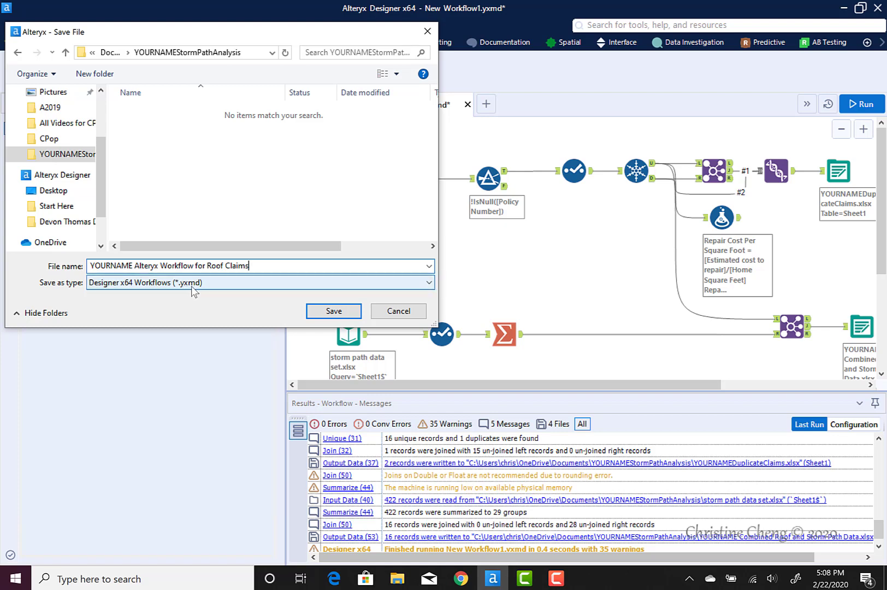
click(333, 311)
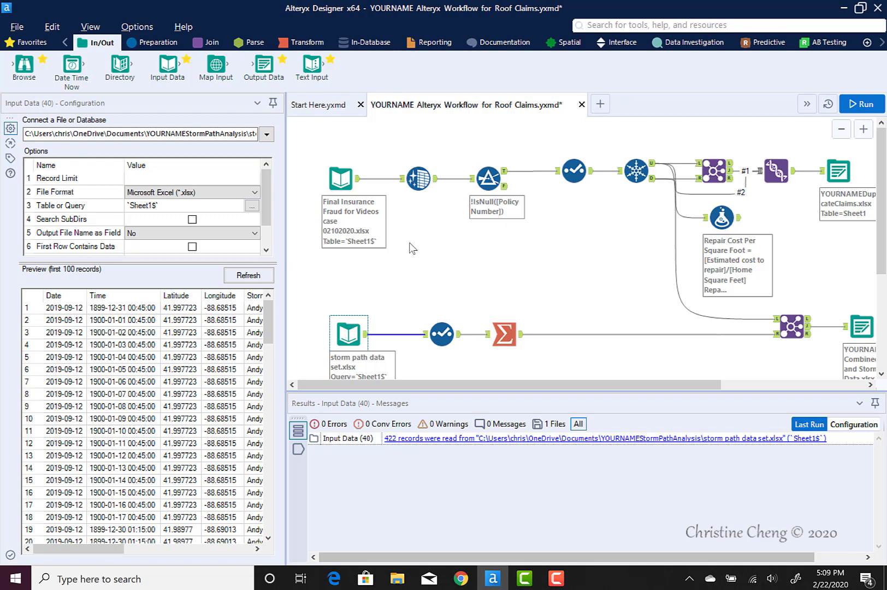
Step: Trim the claims input path to just 'Final Insurance Fraud for Videos case 02102020.xlsx'
click(339, 178)
click(42, 134)
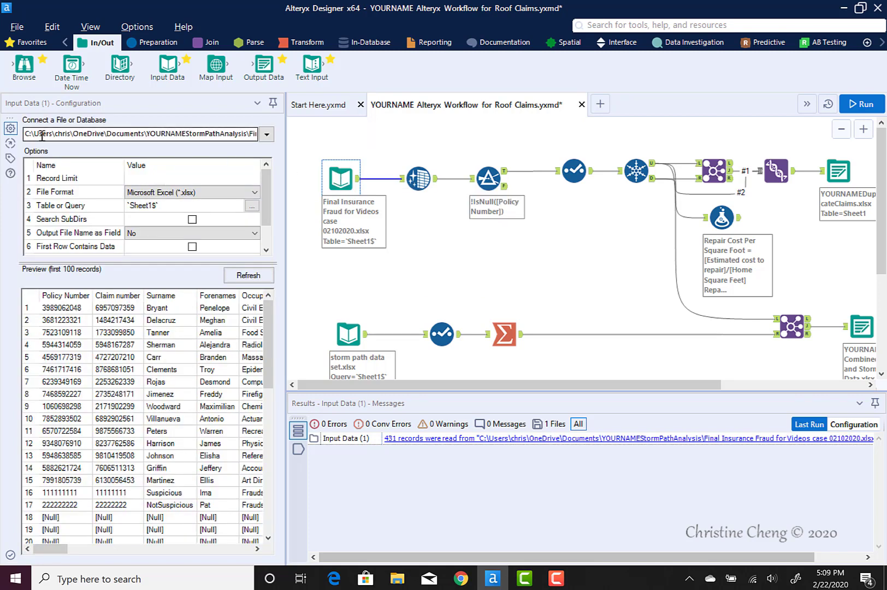
click(43, 134)
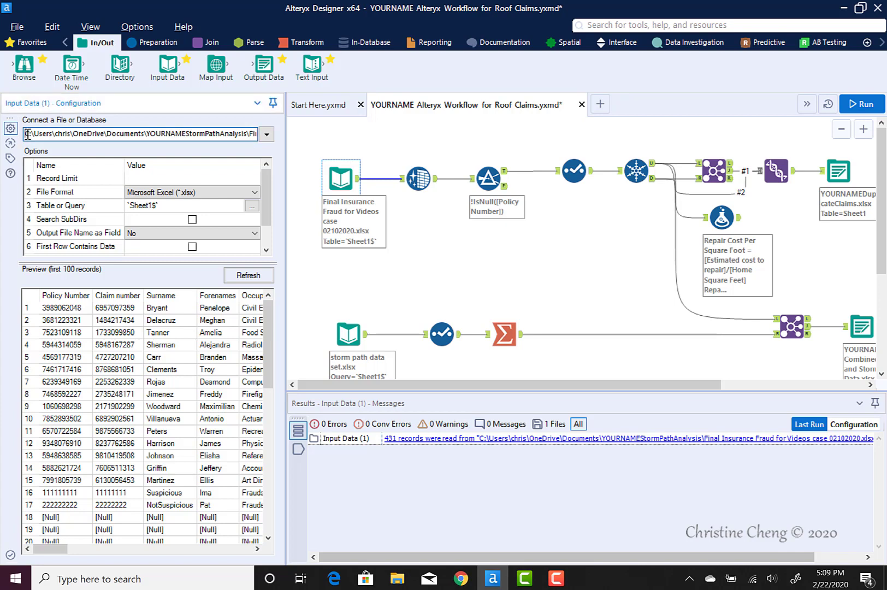
drag(28, 134, 250, 143)
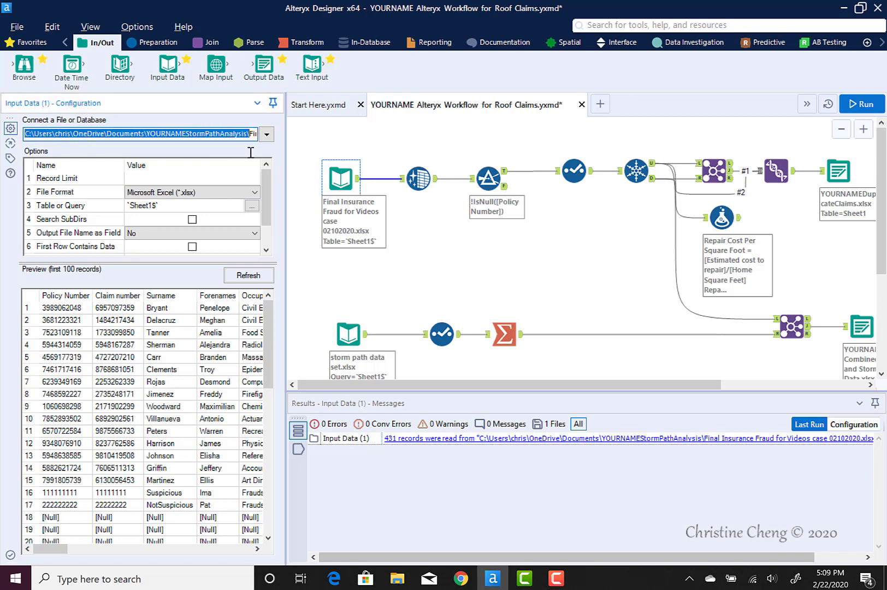
key(BackSpace)
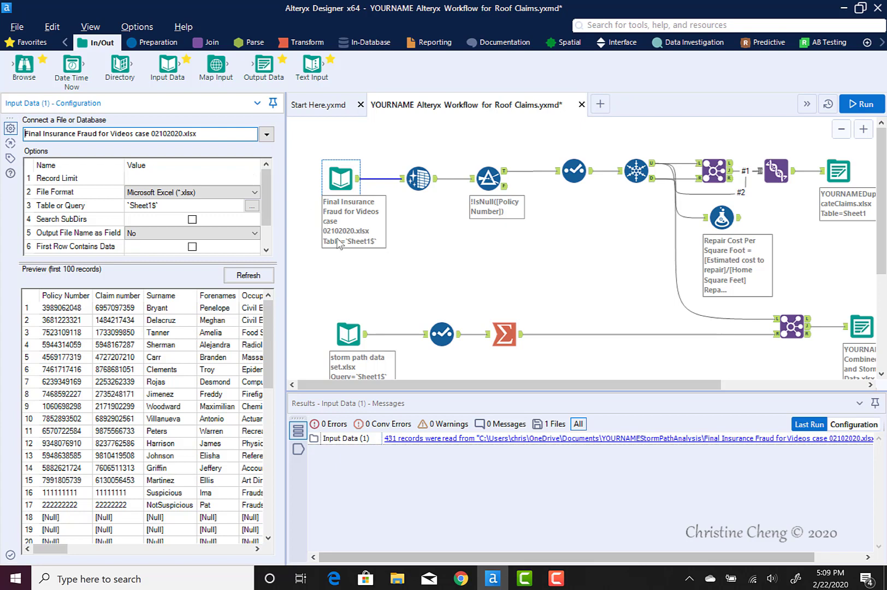
Step: Shorten the storm path input to the bare file name 'storm path data set.xlsx'
click(348, 296)
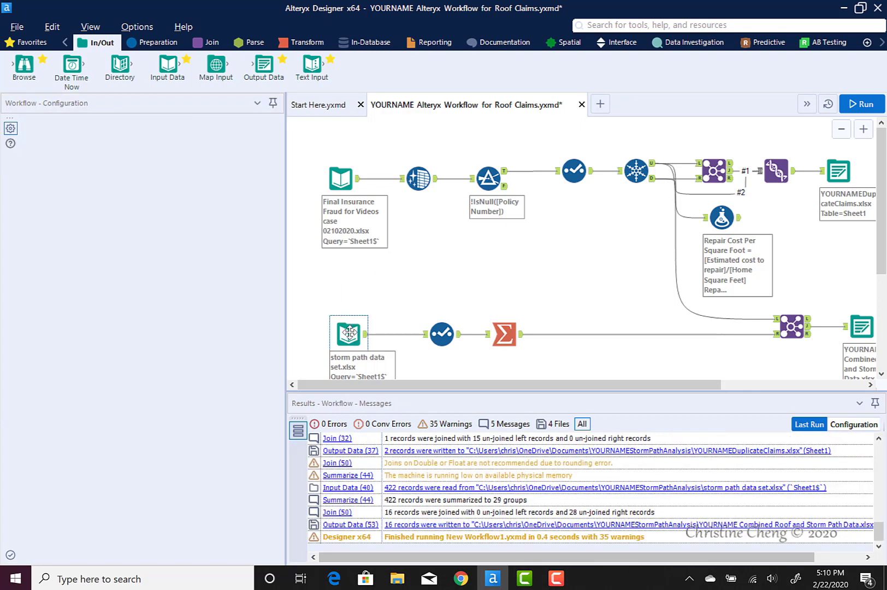
click(352, 335)
drag(26, 133, 178, 152)
key(BackSpace)
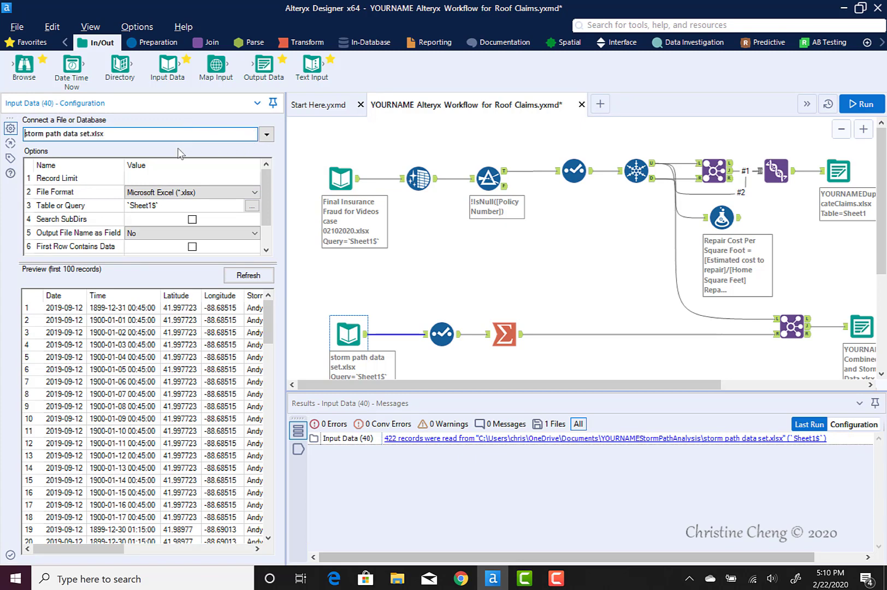
click(593, 373)
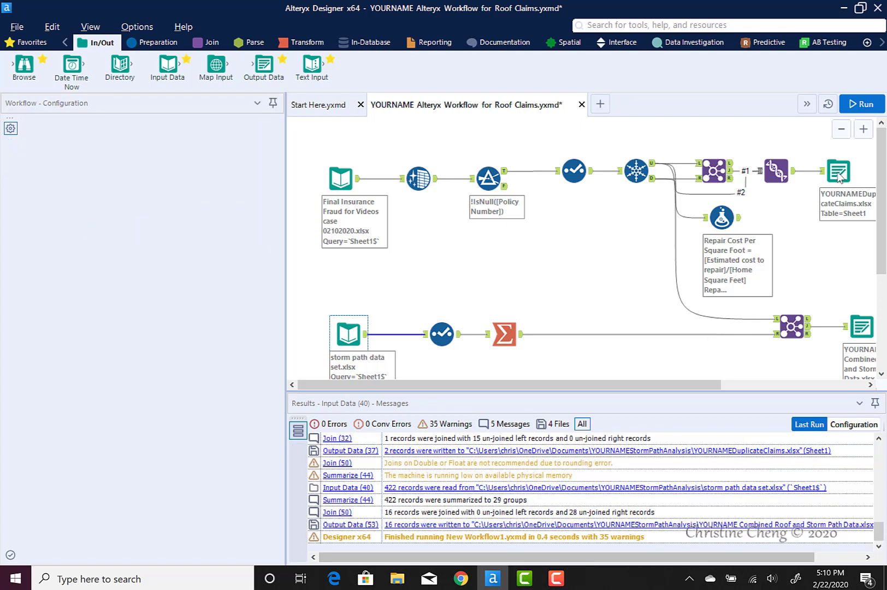
Step: Strip the folder path from the duplicate claims Output Data (37) file
click(839, 171)
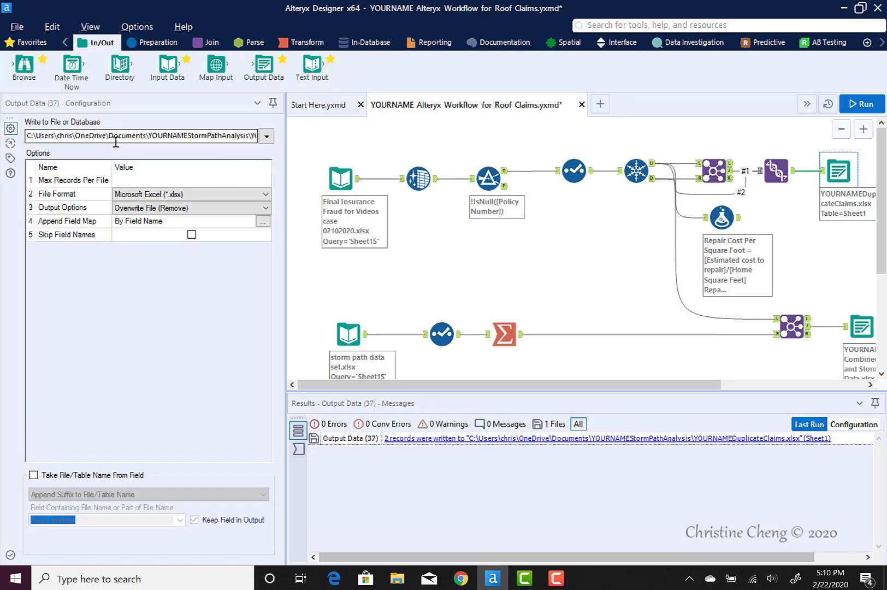
drag(26, 135, 253, 152)
key(End)
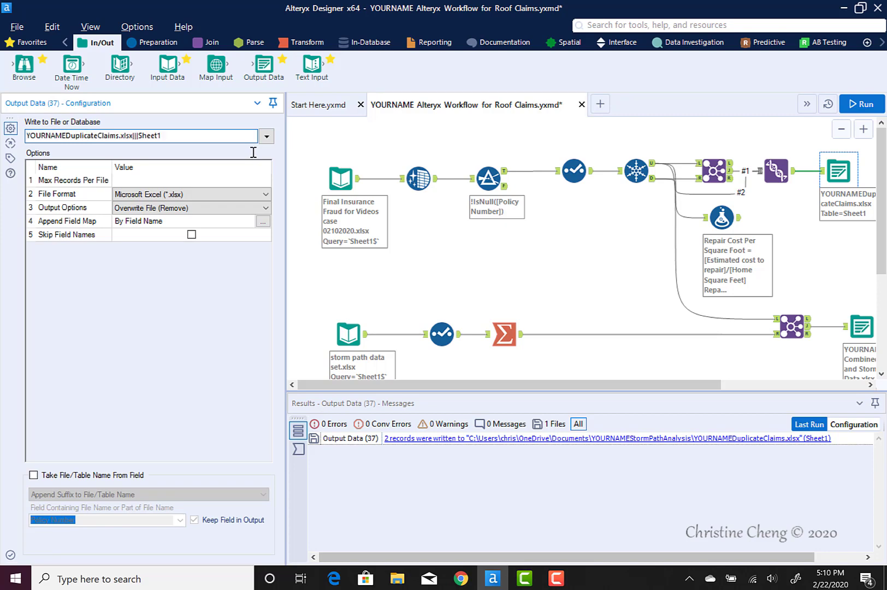
key(ctrl+r)
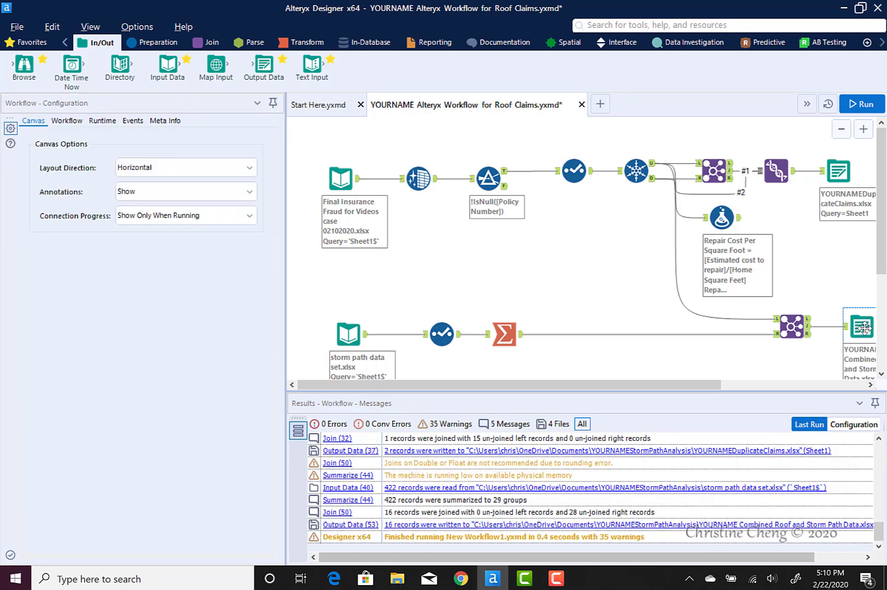
Step: Set the combined output to 'YOURNAME Combined Roof and Storm Path Data.xlsx|||Sheet1' without a folder
click(864, 328)
drag(28, 149, 251, 153)
key(End)
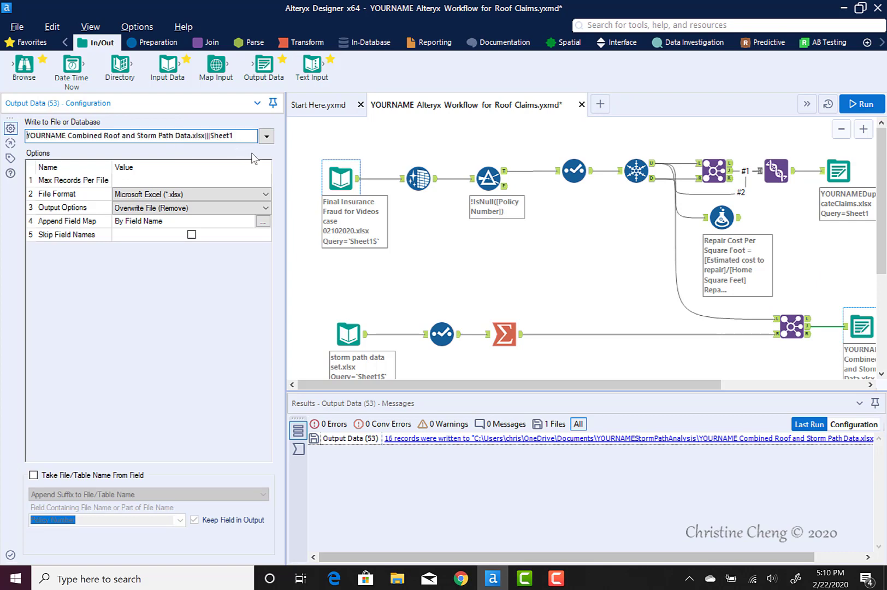
click(540, 284)
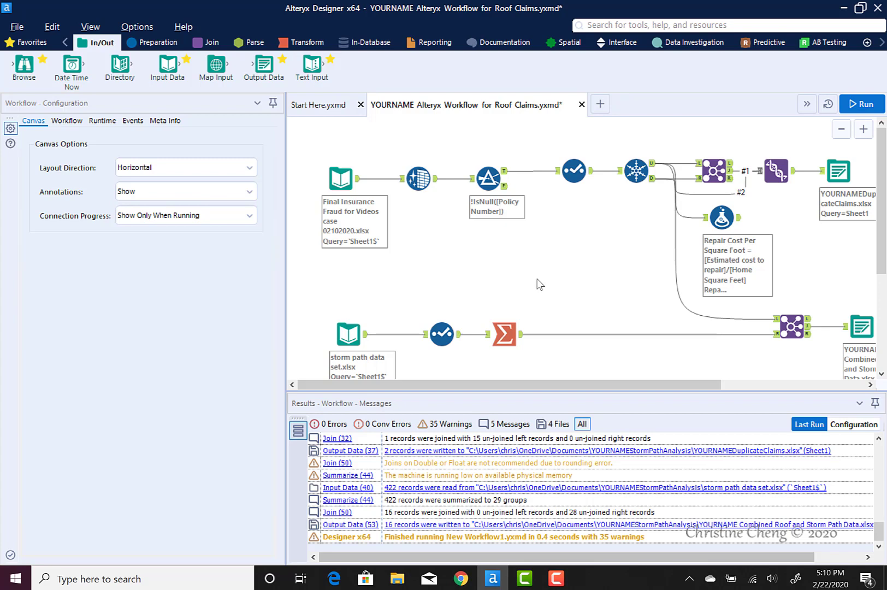
Step: Run the roof-claims workflow, acknowledge completion, save it, and switch to File Explorer
click(856, 103)
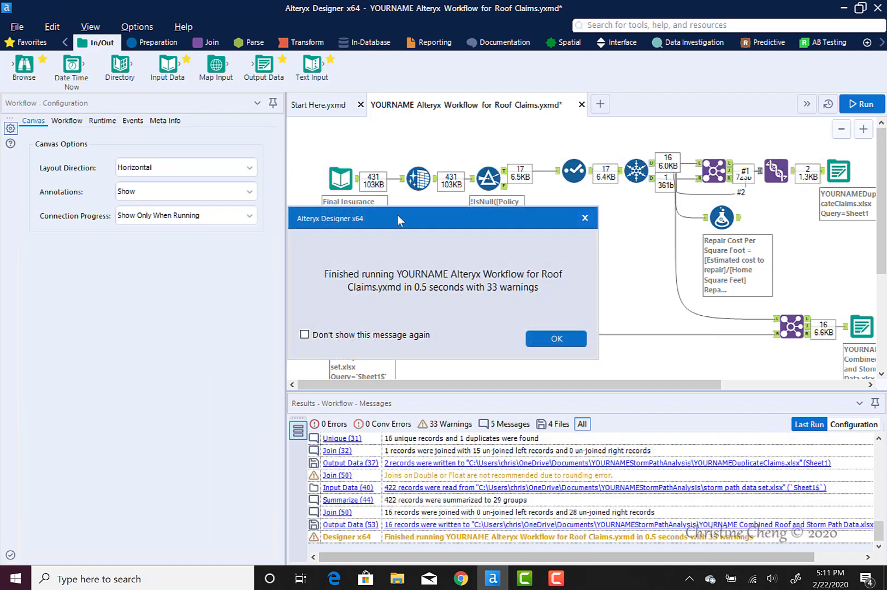
click(552, 338)
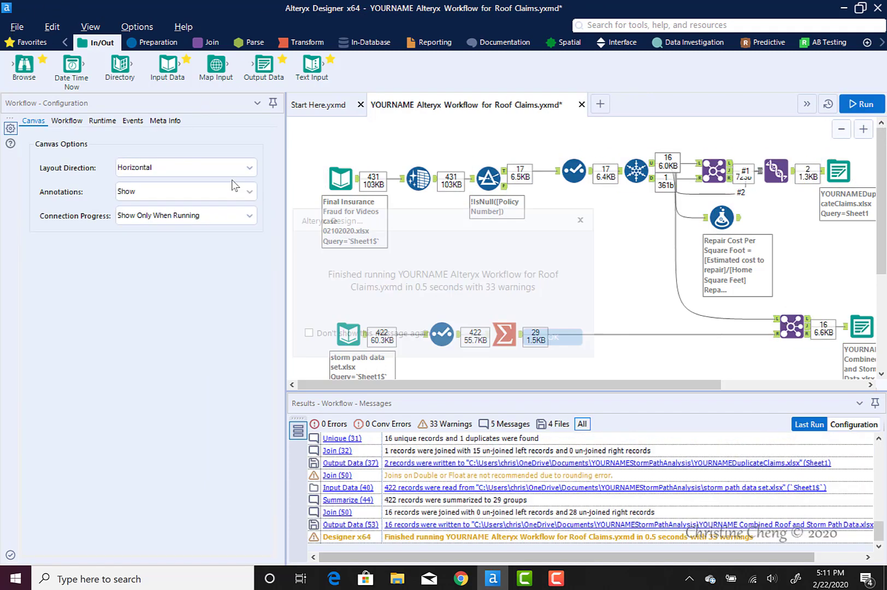
click(16, 28)
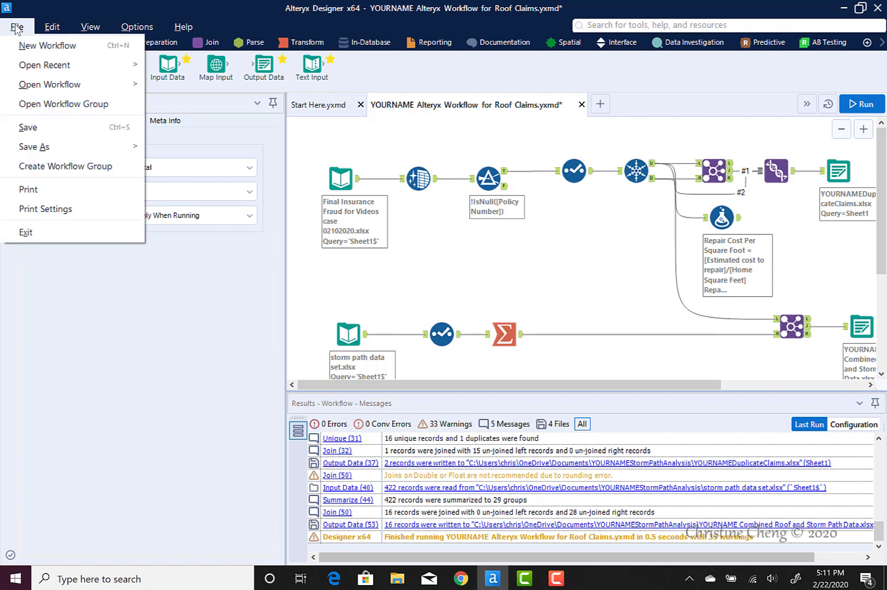
click(37, 131)
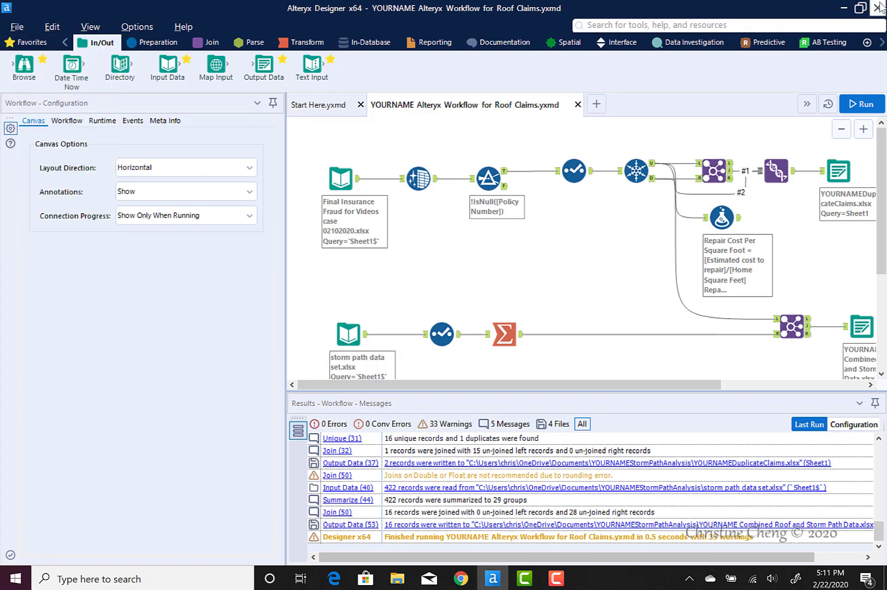
click(398, 580)
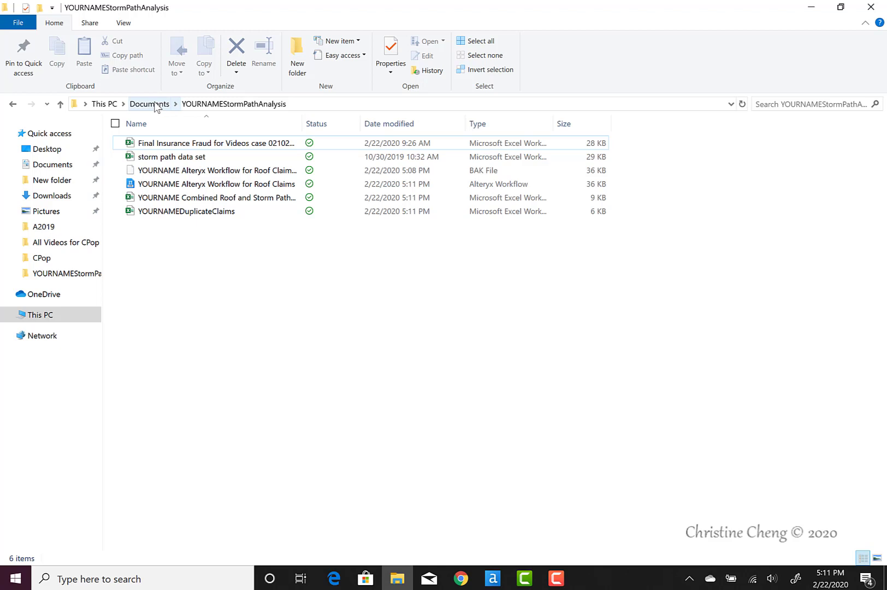
Step: From Documents, bring up Send to for the YOURNAMEStormPathAnalysis folder
click(149, 104)
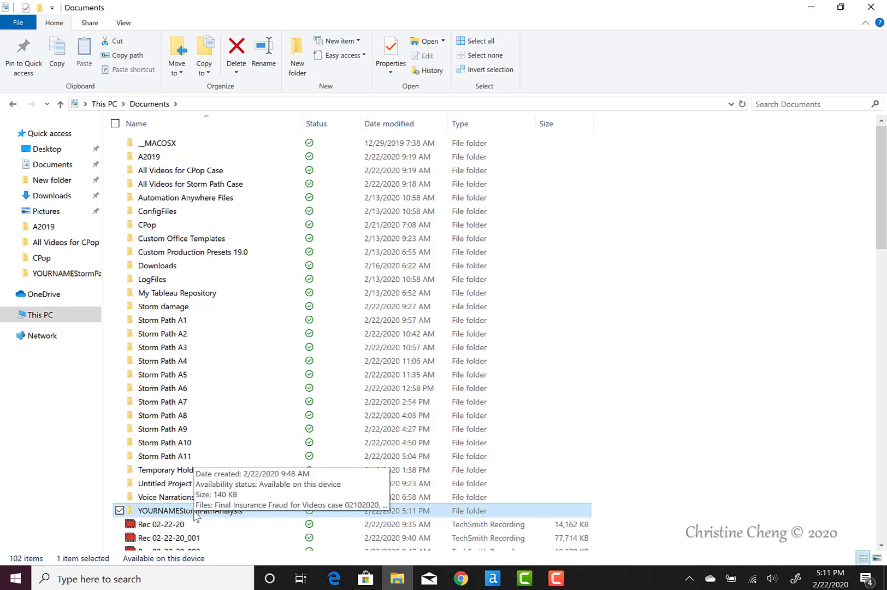
right_click(155, 514)
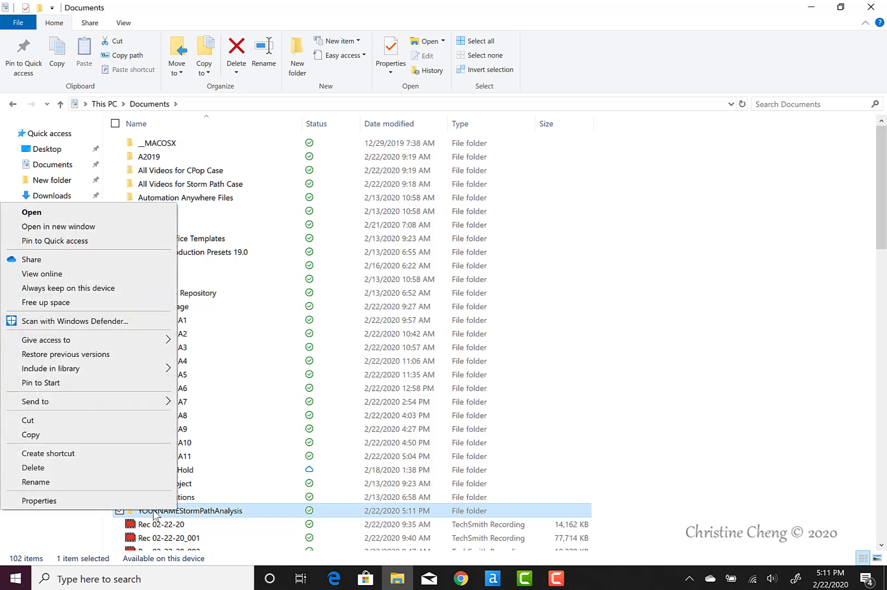
mouse_move(159, 407)
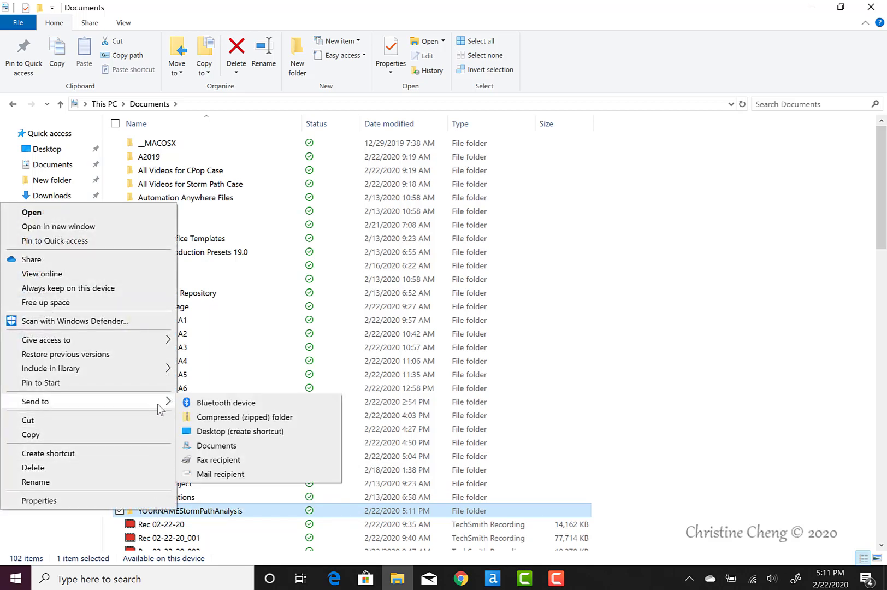